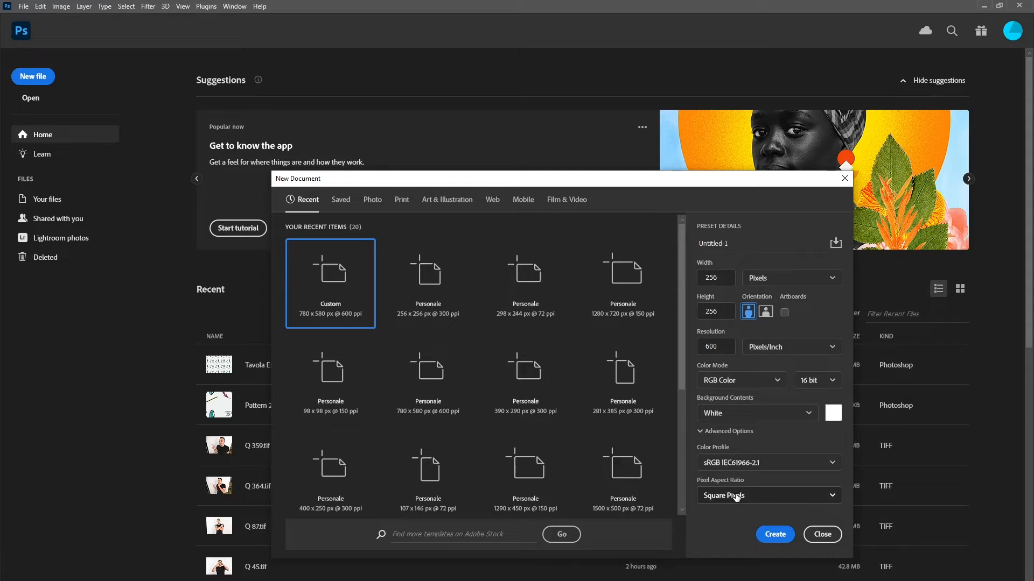
Step: Create a 256 × 256 px document at 600 pixels/inch in 16-bit RGB Color with a white background
left_click(775, 535)
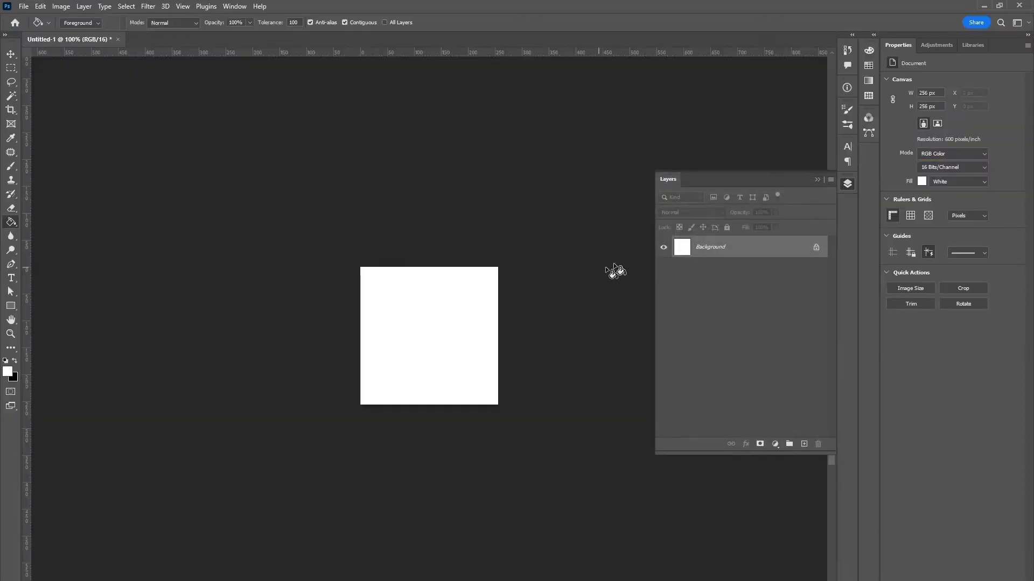
left_click(817, 179)
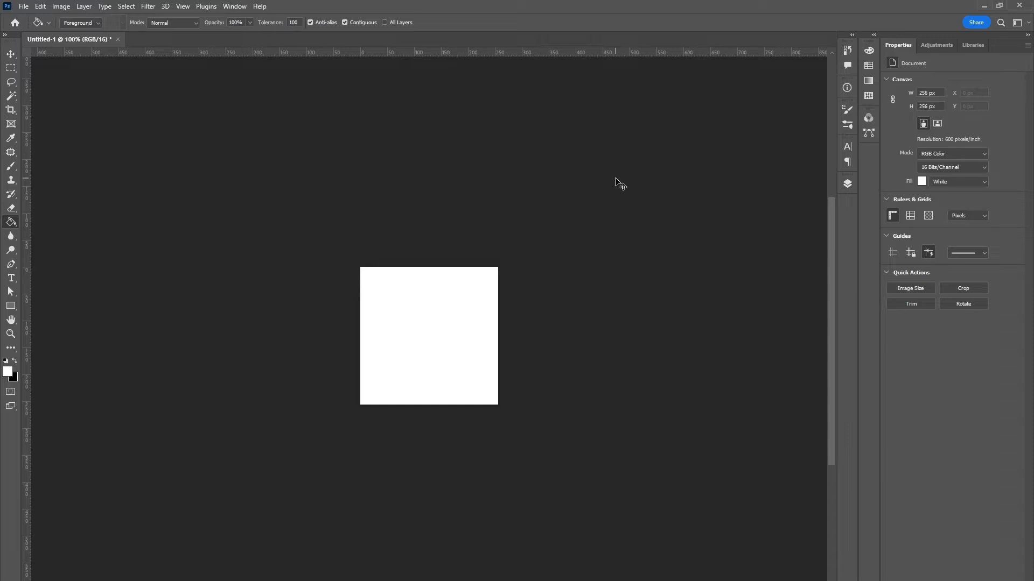
Step: Open the Image Size settings to check the new document's dimensions and resolution
key("ctrl+equal")
key("ctrl+equal")
key("ctrl+minus")
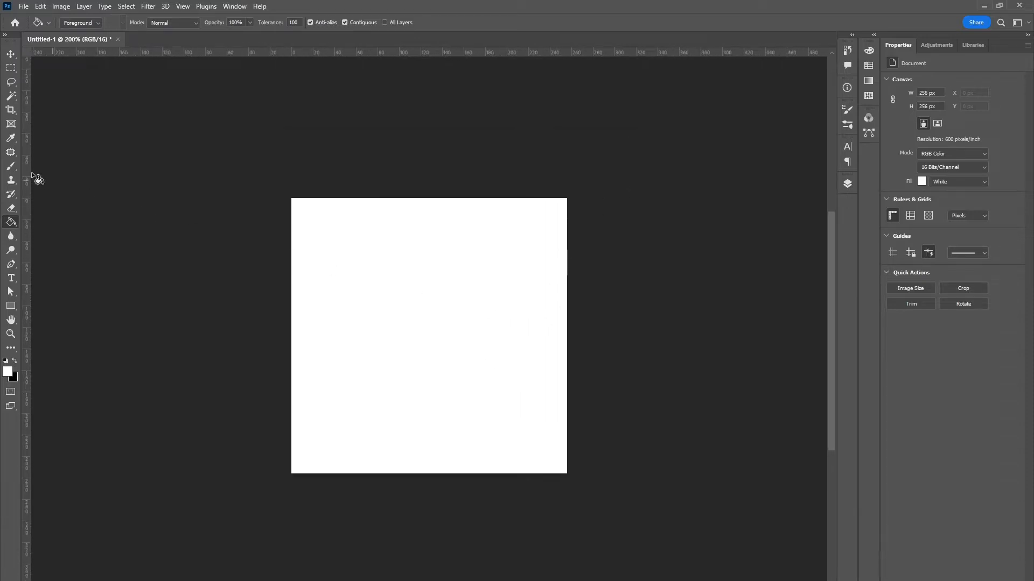
left_click(61, 6)
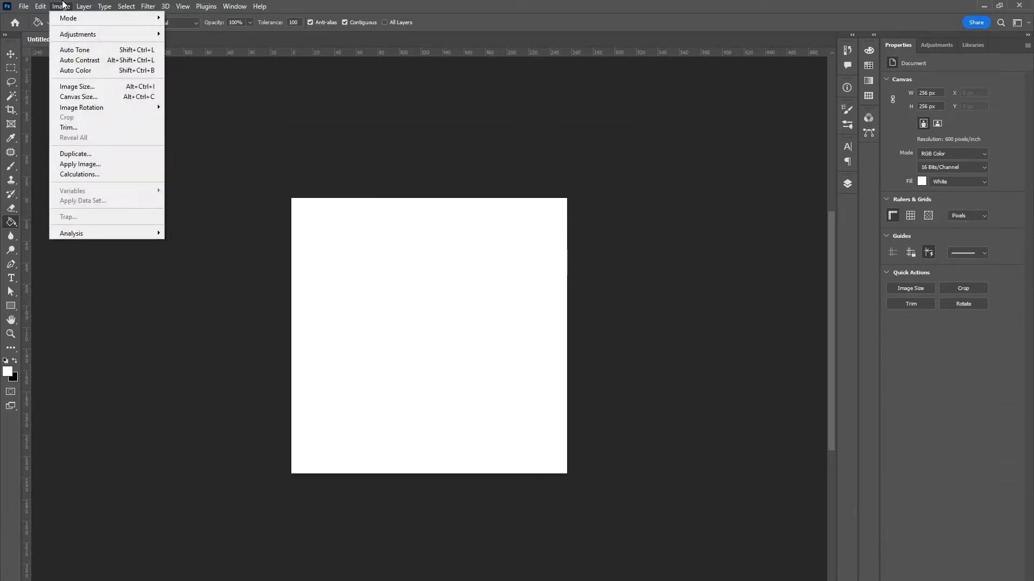
left_click(76, 86)
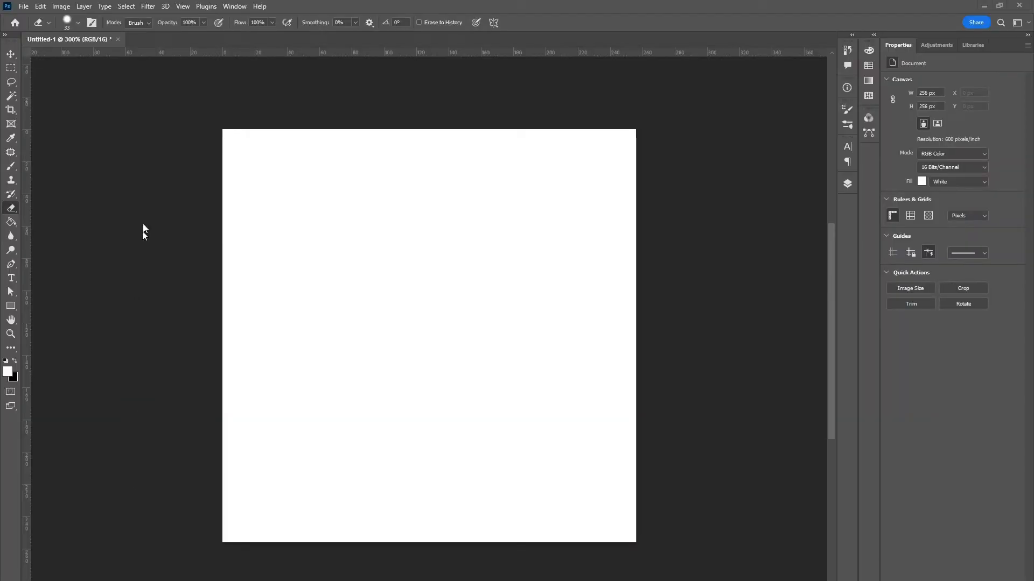
Step: Place model.jpg as an embedded image filling the canvas and commit the placement
left_click(24, 6)
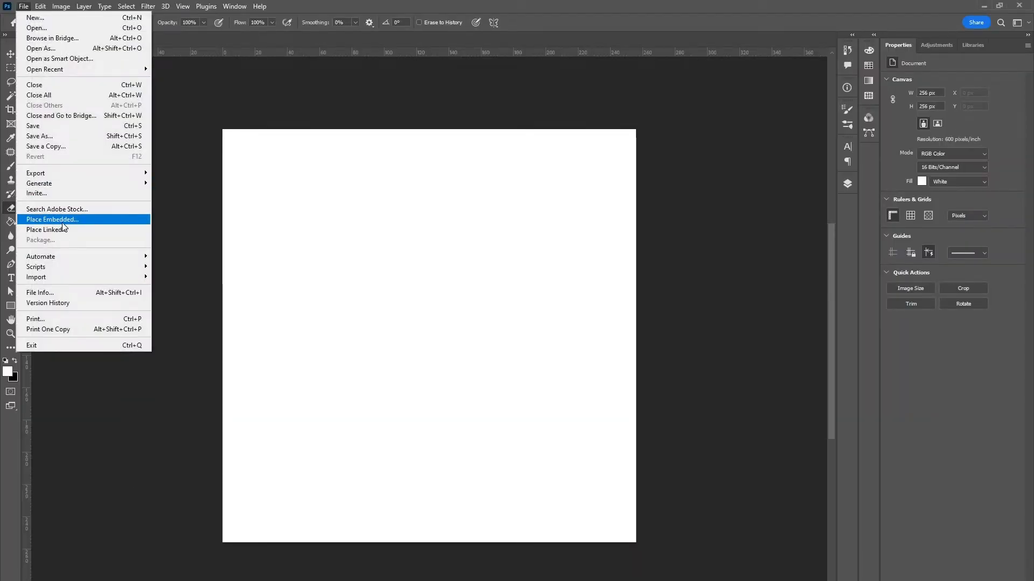
left_click(62, 221)
left_click(226, 168)
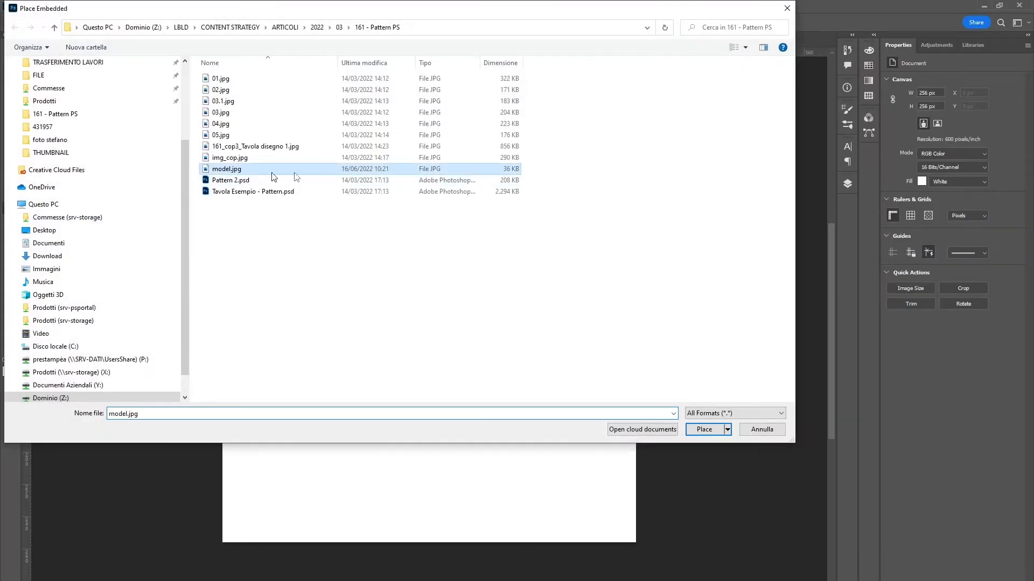
left_click(715, 430)
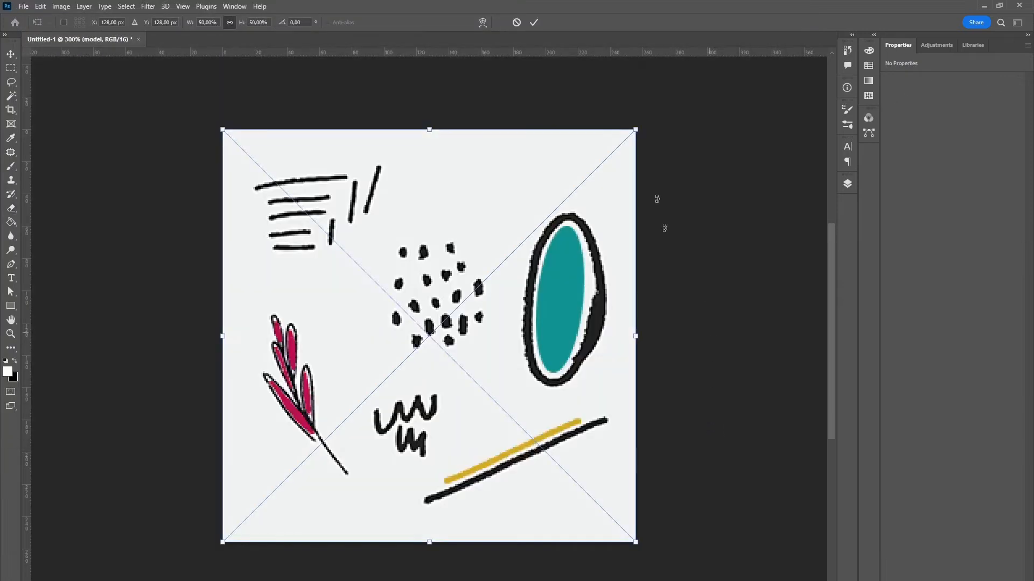
left_click(534, 22)
Step: Rasterize the placed model smart object into a pixel layer by attempting to erase on it
key("e")
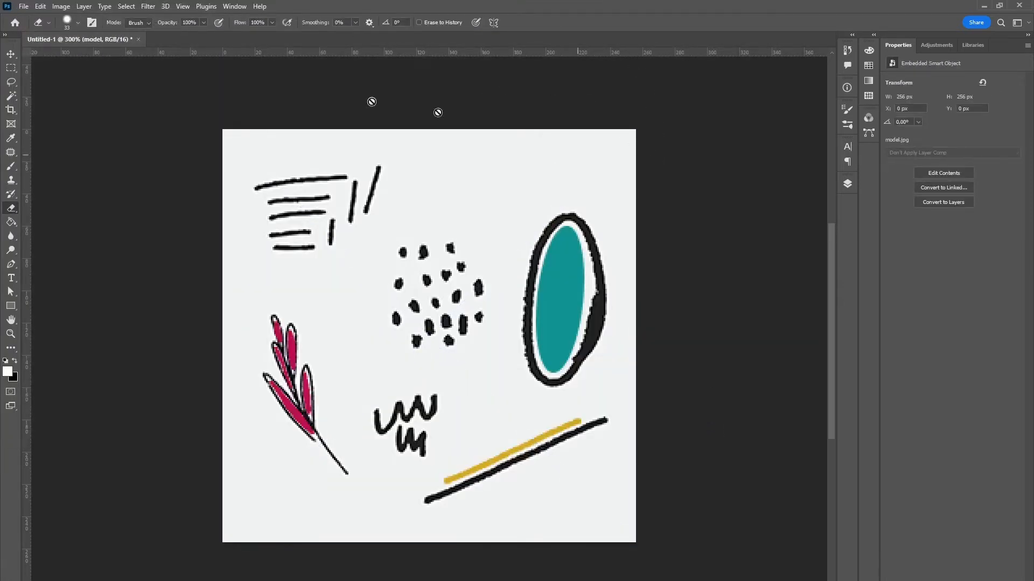
left_click(11, 54)
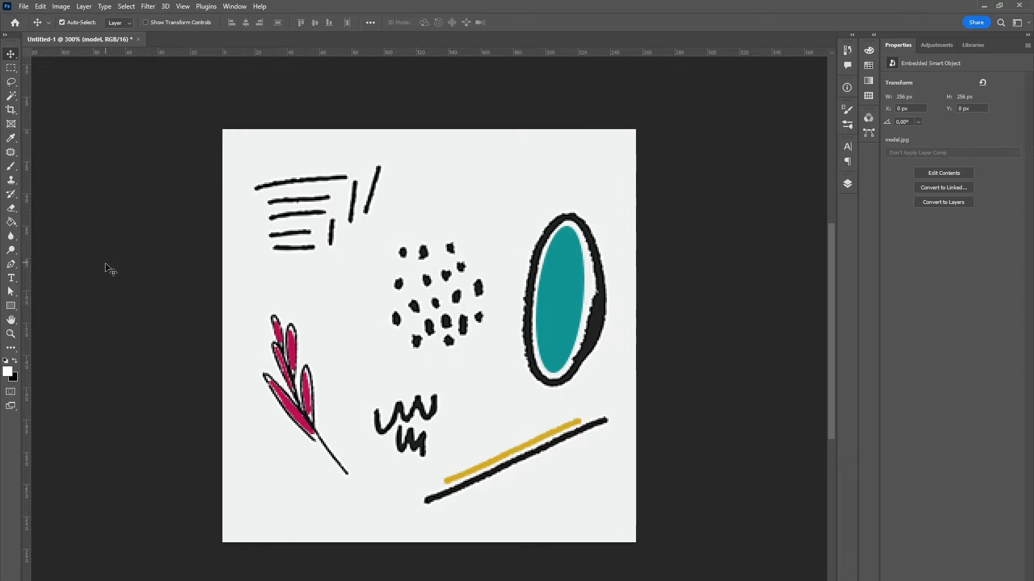
left_click(12, 209)
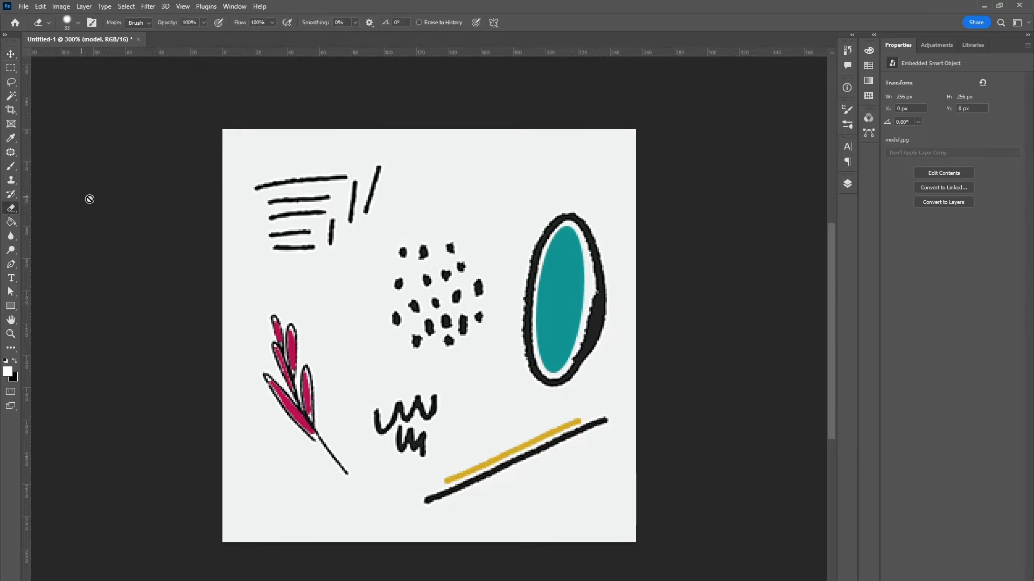
left_click(436, 215)
left_click(494, 240)
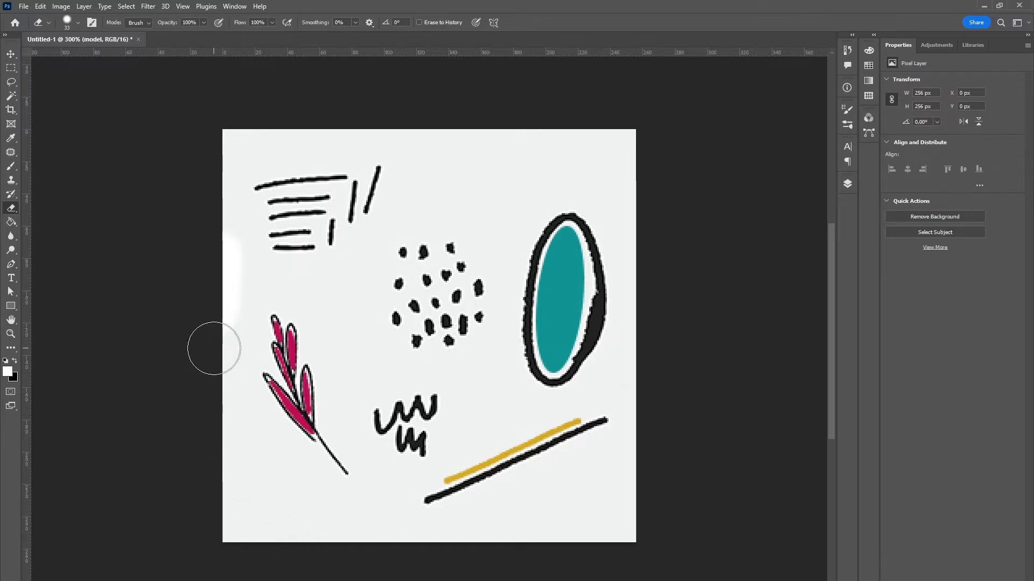
Step: Review the Levels adjustment for the model layer, accept its default values and return to the Move tool
left_click(61, 6)
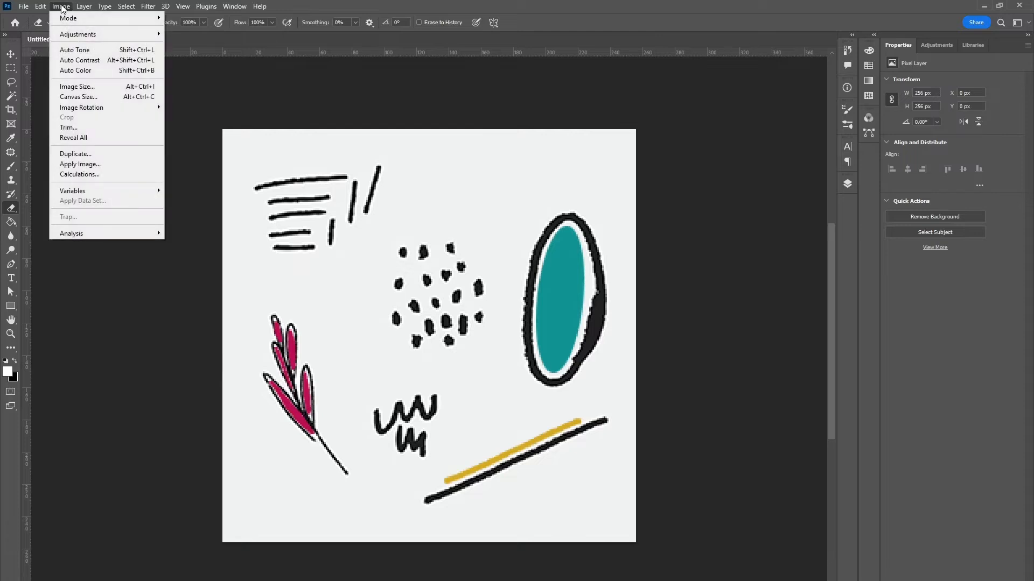
mouse_move(117, 37)
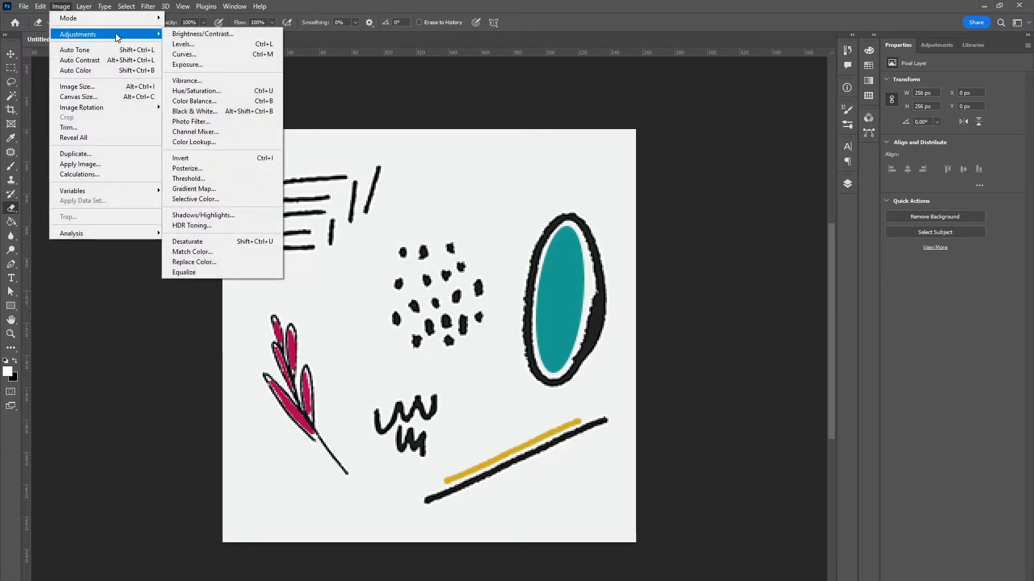
left_click(185, 43)
left_click_drag(721, 285, 518, 257)
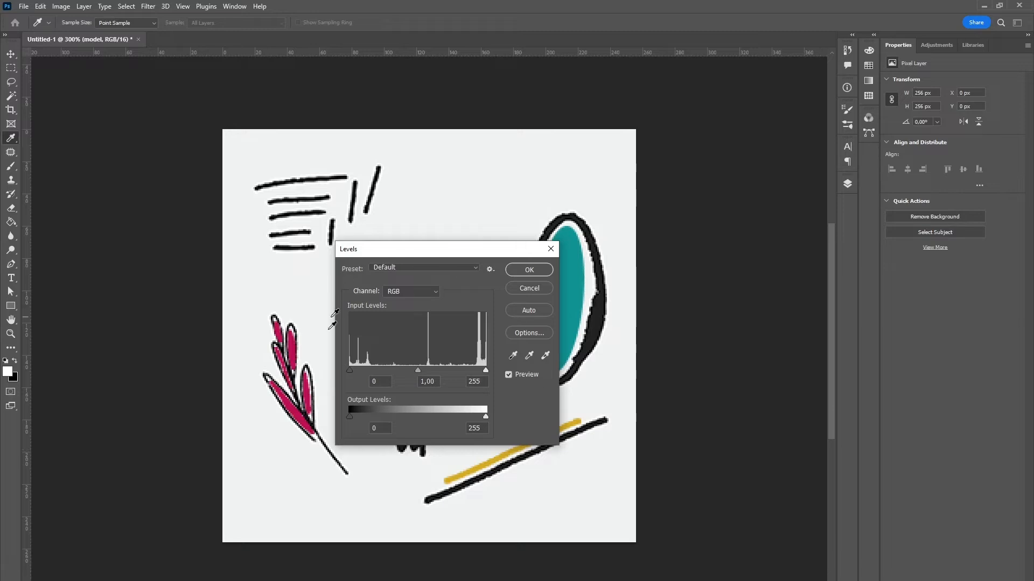
left_click(529, 270)
key("e")
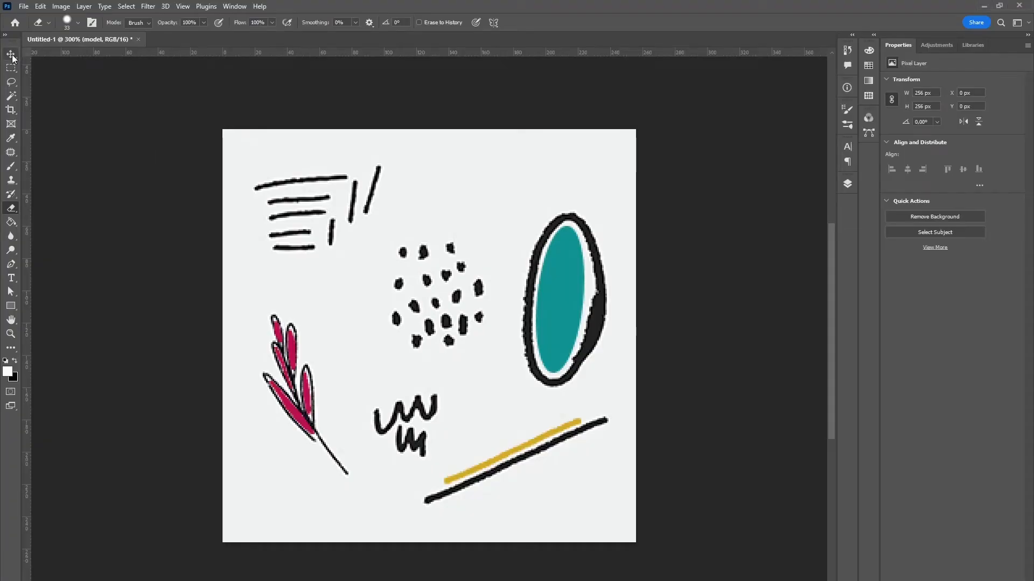
left_click(11, 54)
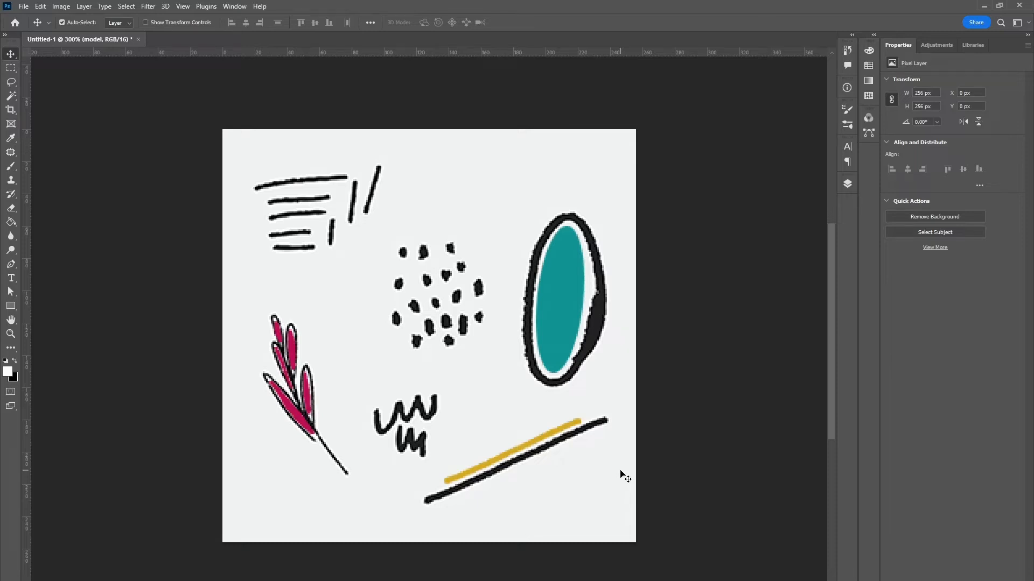
Step: Open the Offset filter for the model layer and move its dialog so the artwork can be previewed
left_click(148, 6)
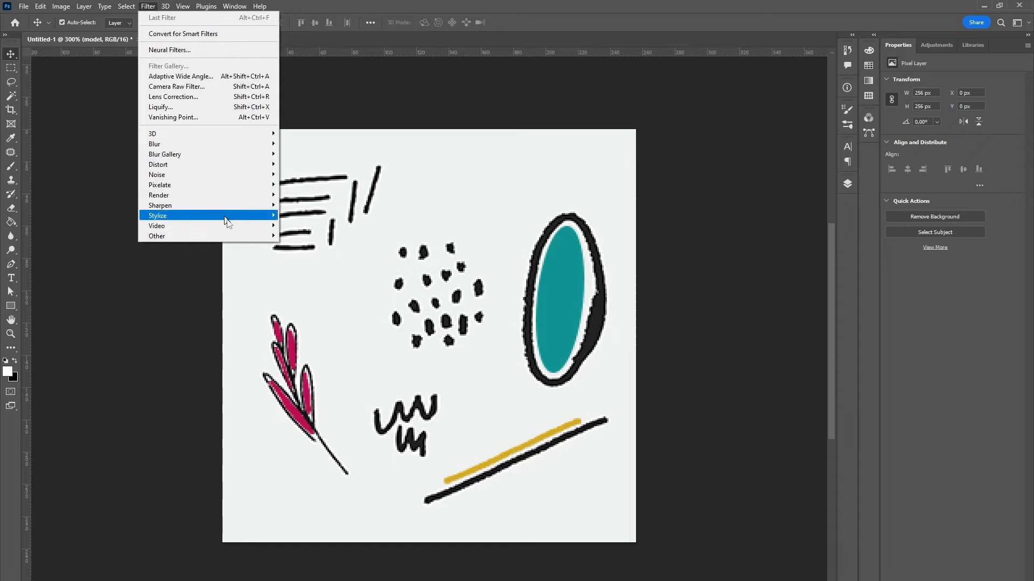
mouse_move(259, 237)
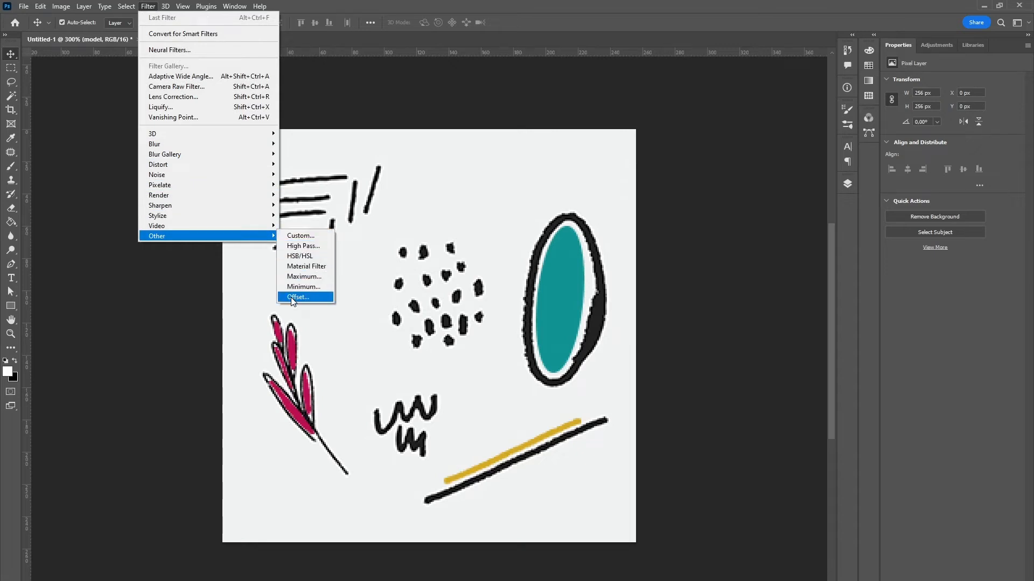
left_click(291, 297)
left_click_drag(516, 156, 156, 316)
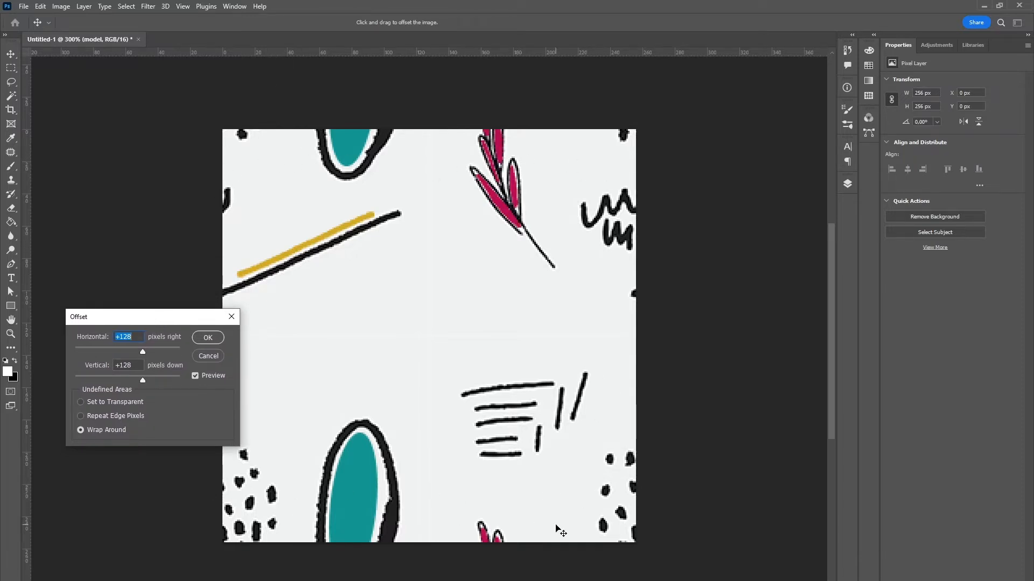
left_click_drag(160, 321, 203, 288)
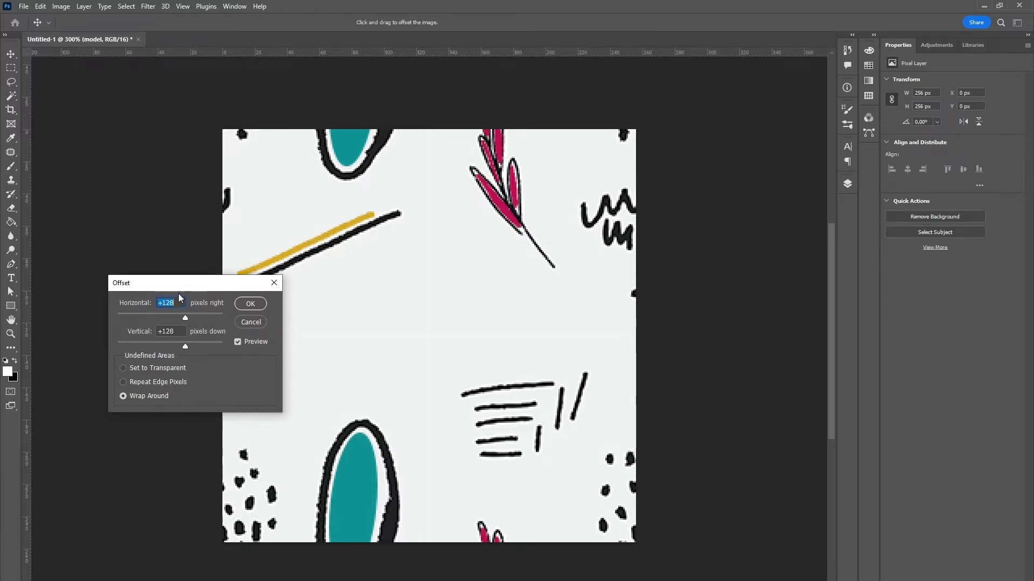
Step: Try a horizontal offset of 256 pixels on the model layer
left_click(176, 331)
left_click_drag(173, 332, 150, 335)
double_click(178, 304)
type("256")
key("Tab")
left_click(177, 332)
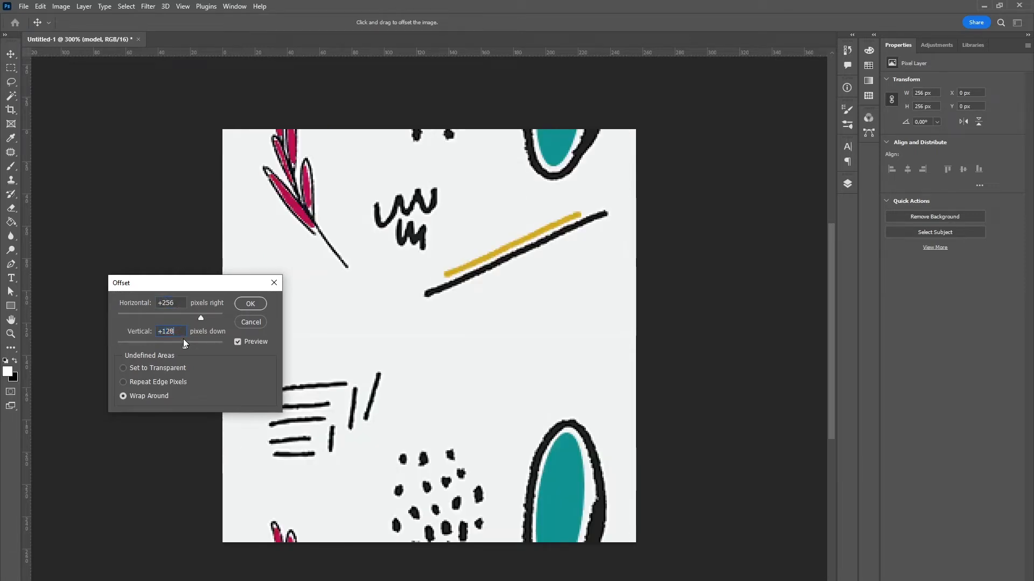
Step: Set the horizontal offset to 128 pixels and apply the filter with a 128-pixel vertical offset and Wrap Around
left_click_drag(178, 329, 151, 297)
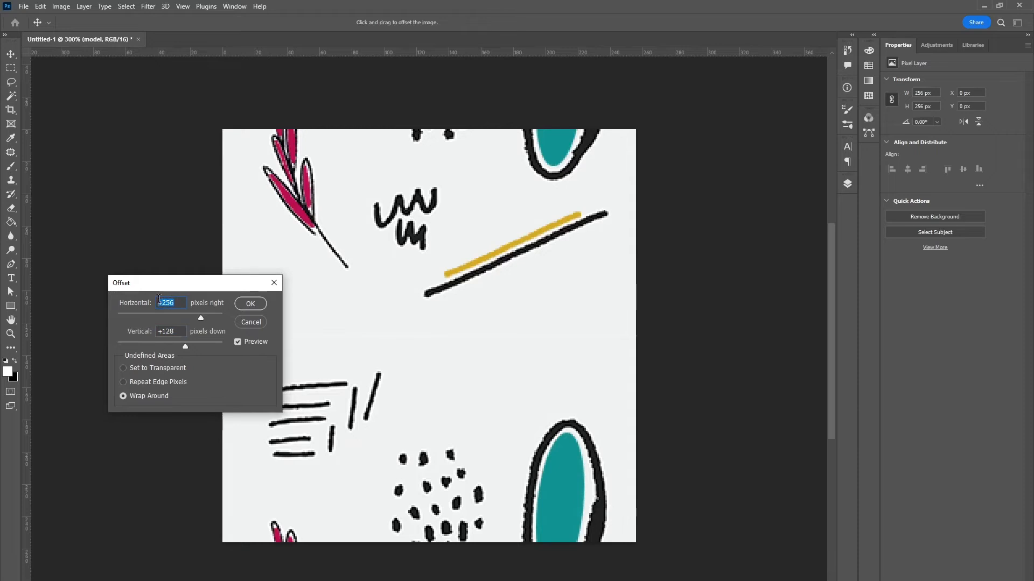
type("128")
key("Tab")
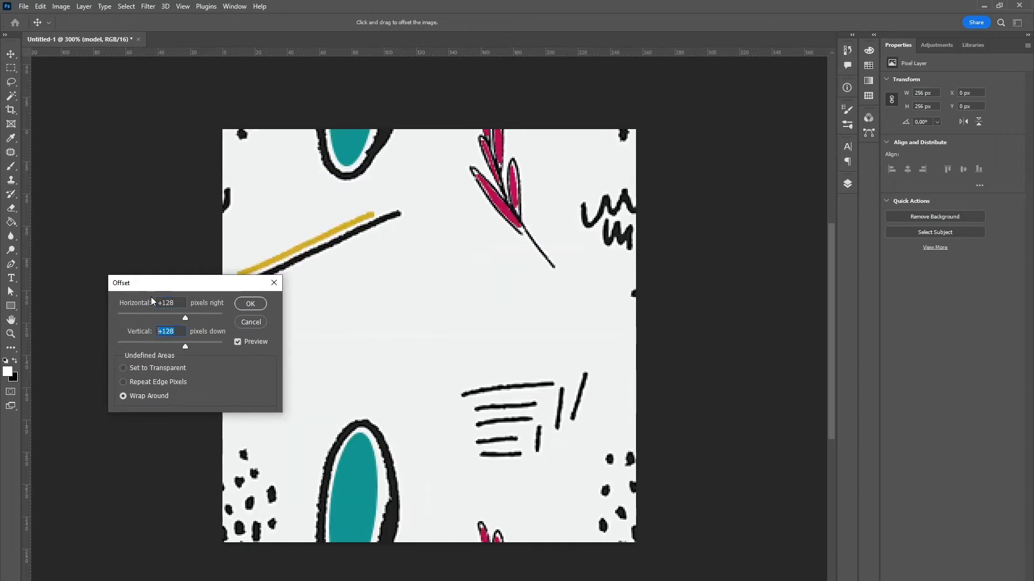
left_click_drag(208, 285, 196, 299)
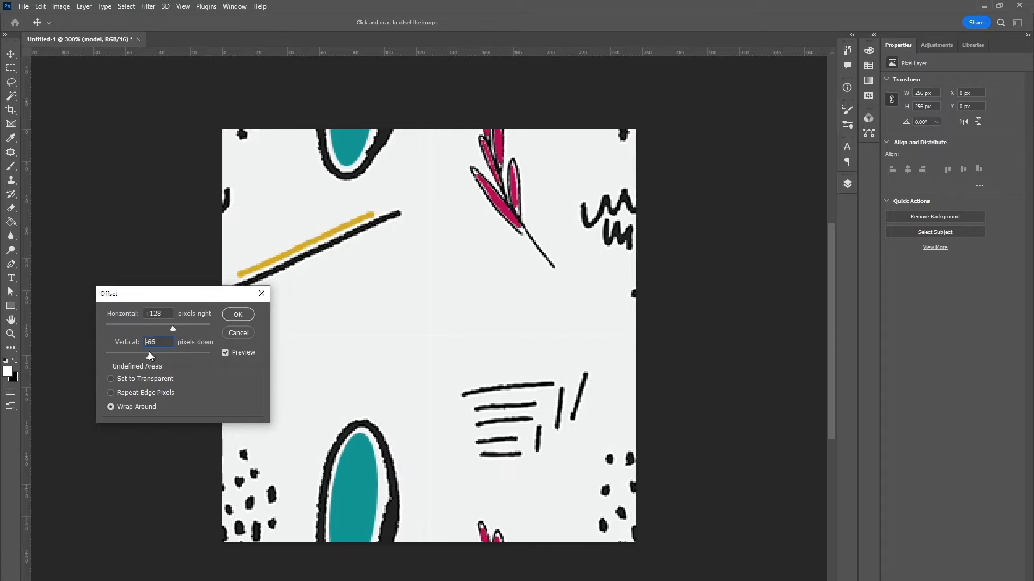
left_click_drag(149, 354, 148, 354)
key("ctrl+z")
left_click(239, 315)
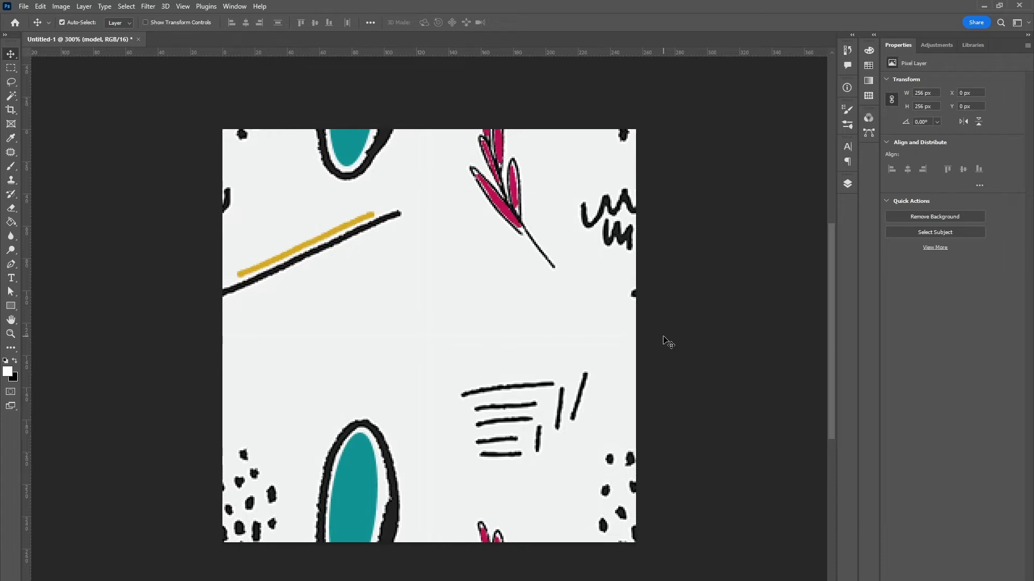
Step: Examine the layer list and the options available for the model layer's thumbnail
left_click(847, 183)
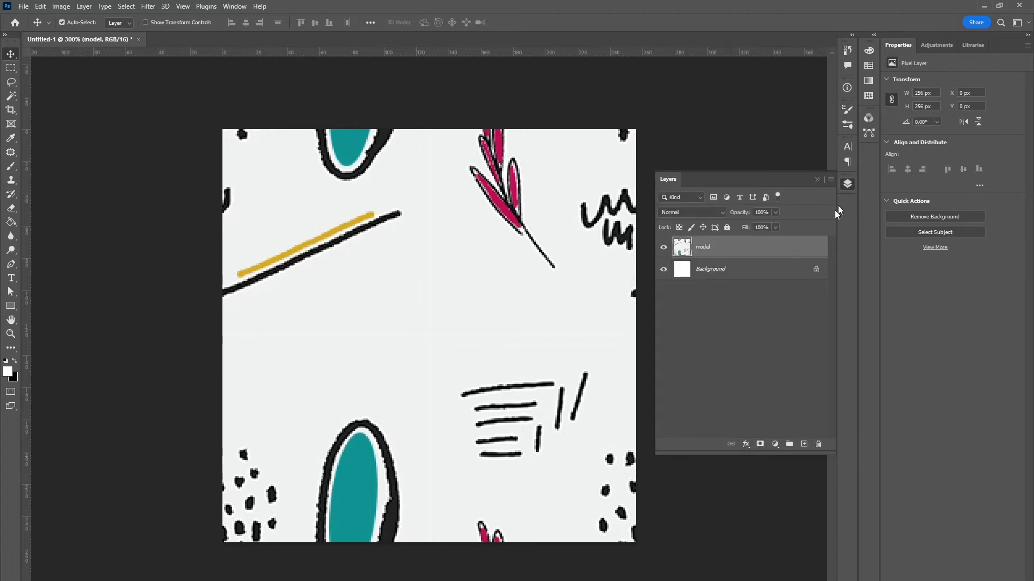
right_click(685, 248)
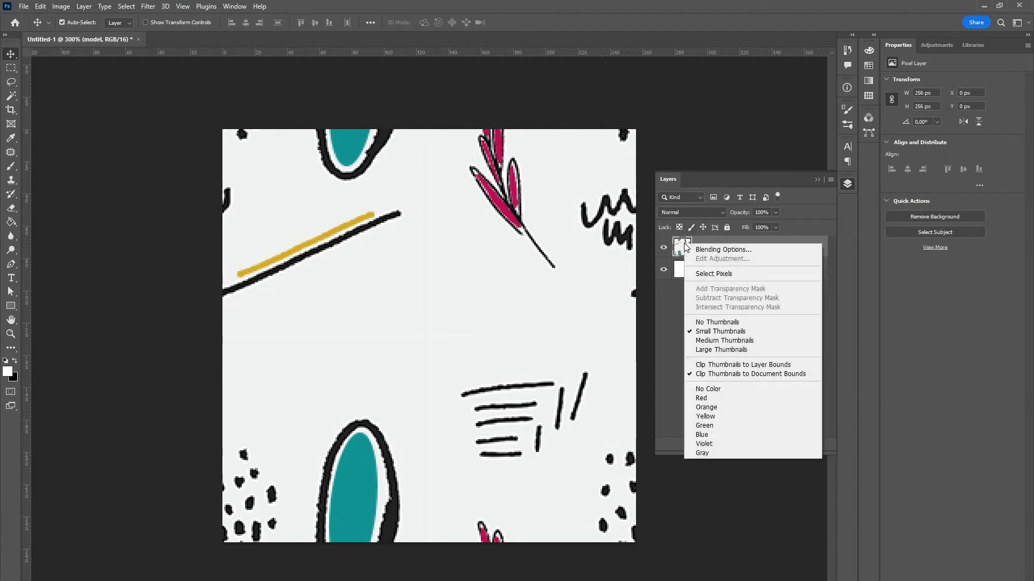
left_click(667, 313)
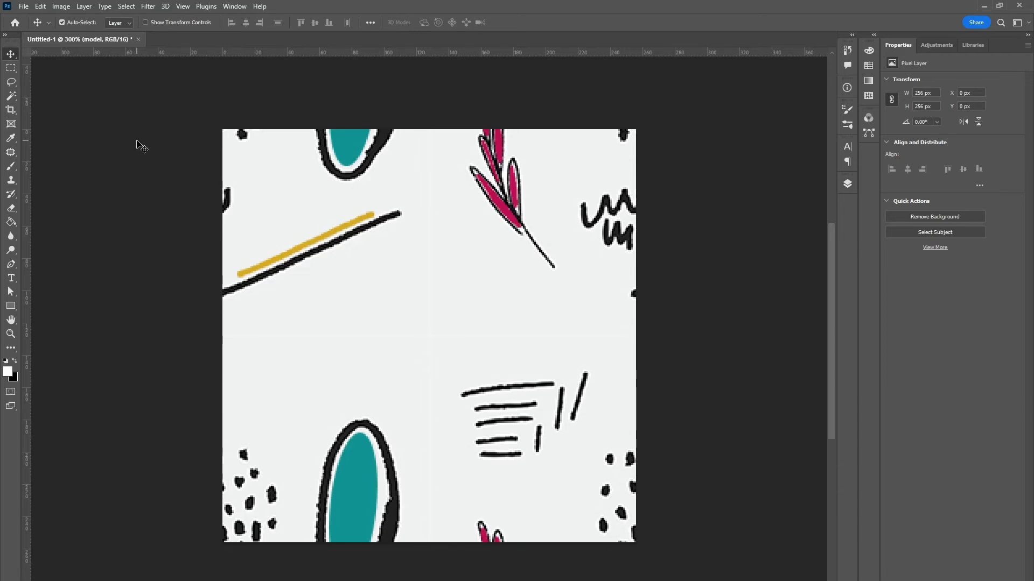
Step: Define the offset artwork as a pattern named "Pattern 1"
left_click(40, 6)
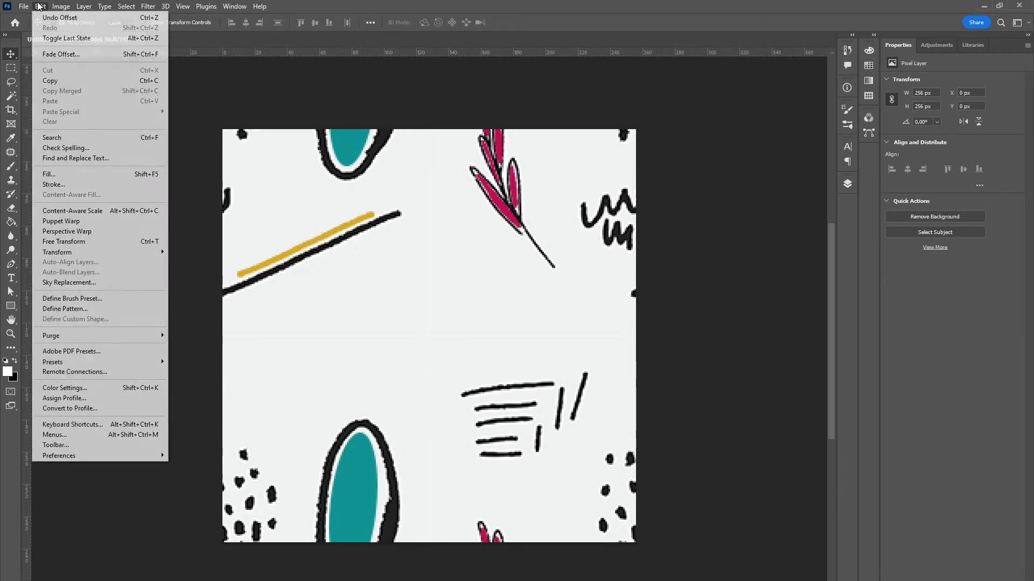
left_click(82, 309)
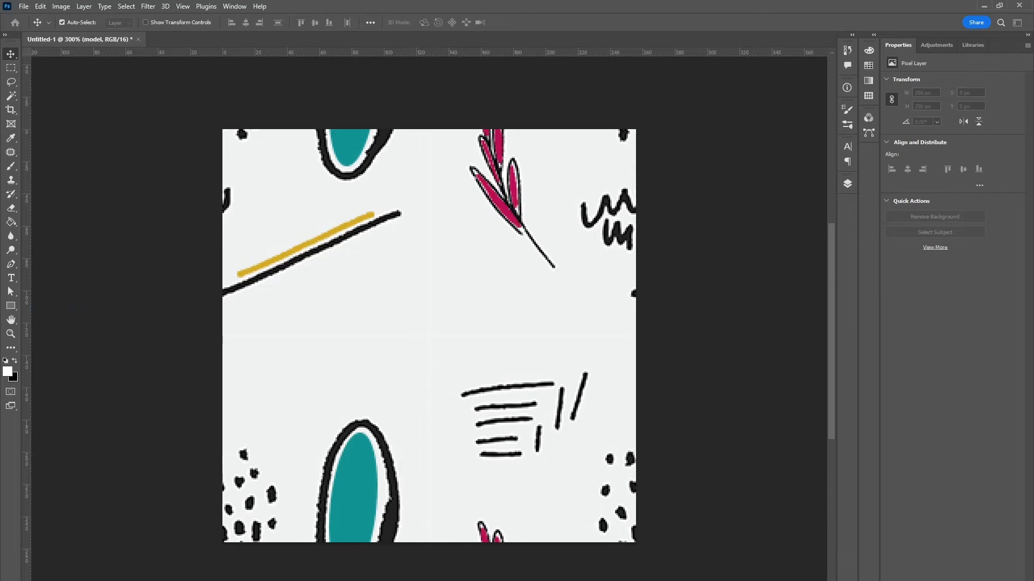
left_click(427, 330)
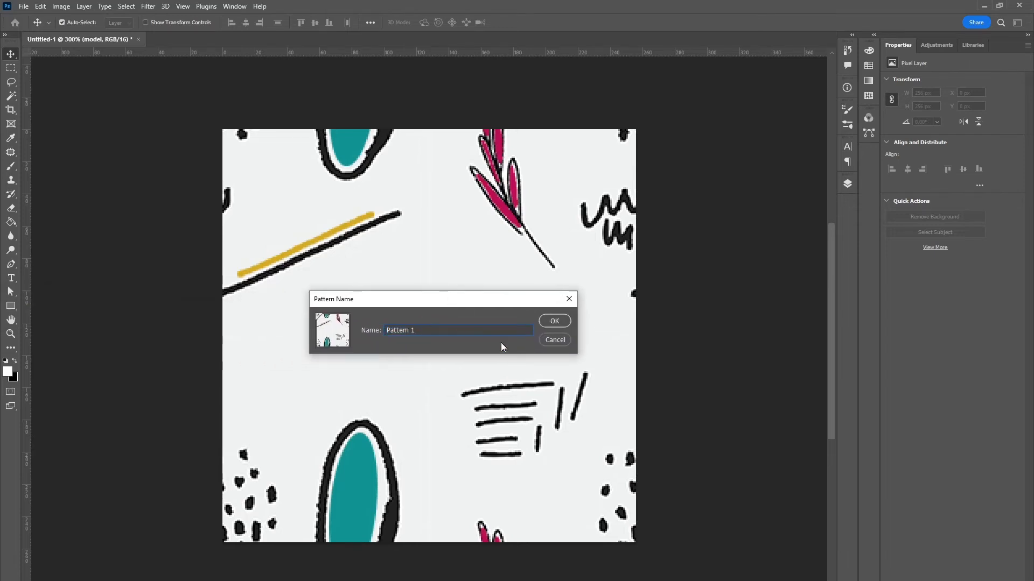
left_click(555, 321)
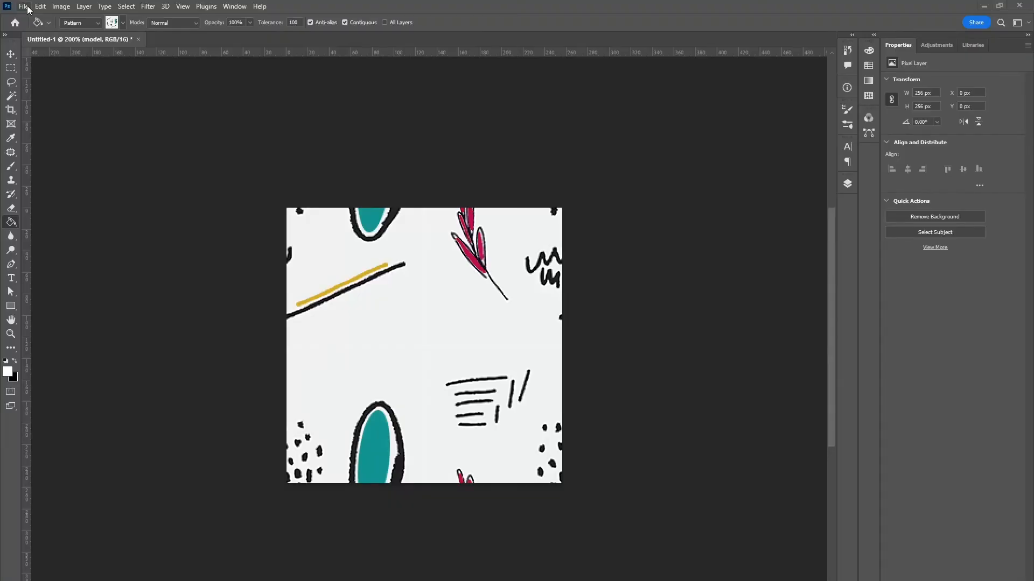
Step: Create a new document named "Apply Pattern", 1200 x 800 pixels at 600 pixels/inch, RGB Color 16 bit with a white background
left_click(23, 6)
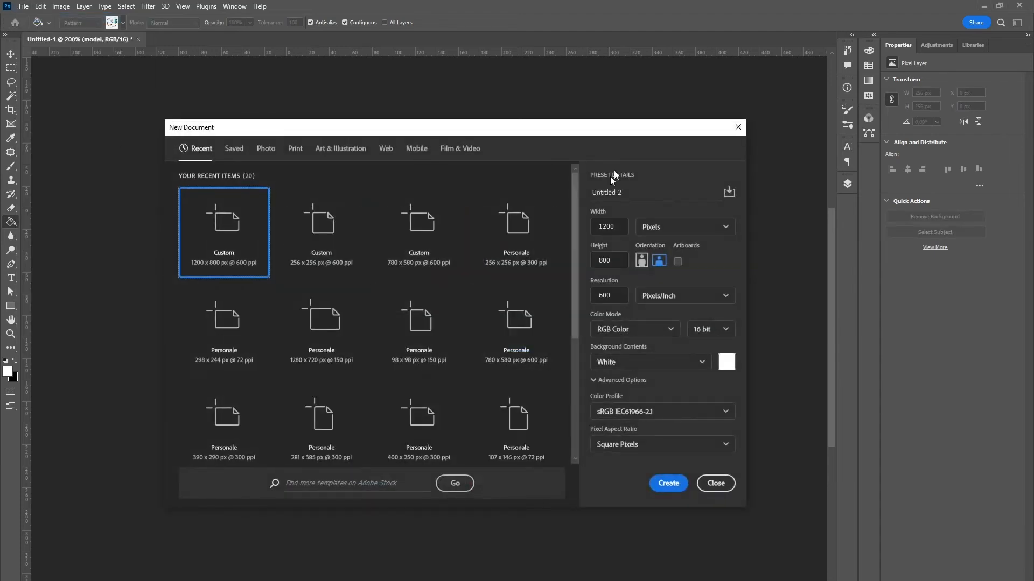
left_click_drag(632, 135, 634, 147)
left_click(636, 203)
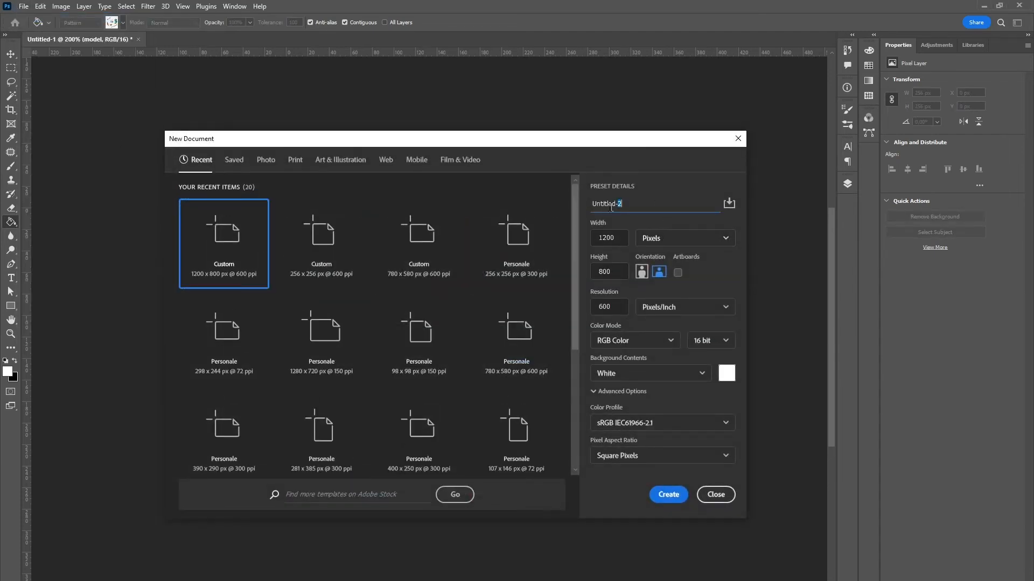
key("ctrl+a")
type("Apply Pattern")
left_click(593, 245)
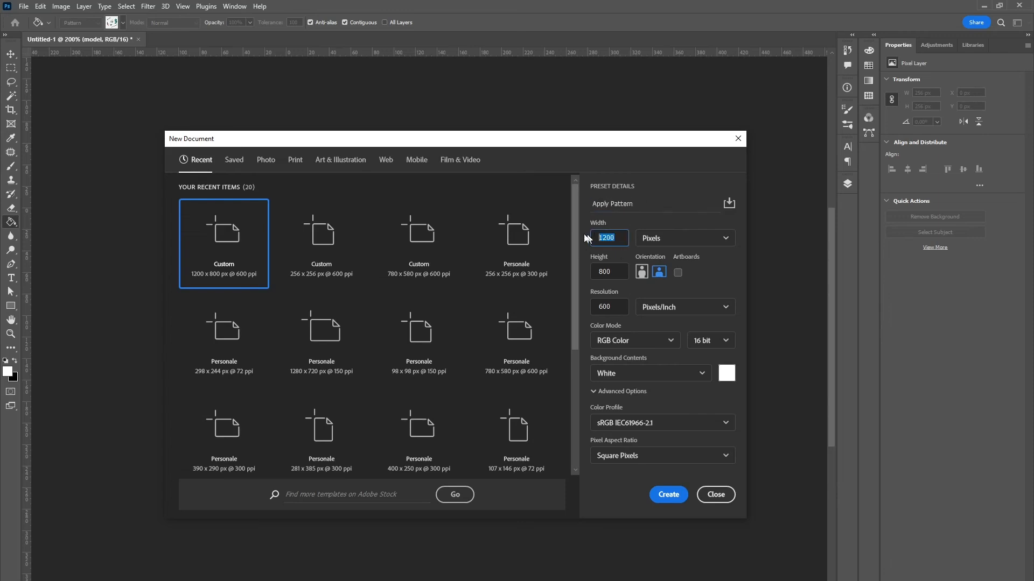
left_click(608, 272)
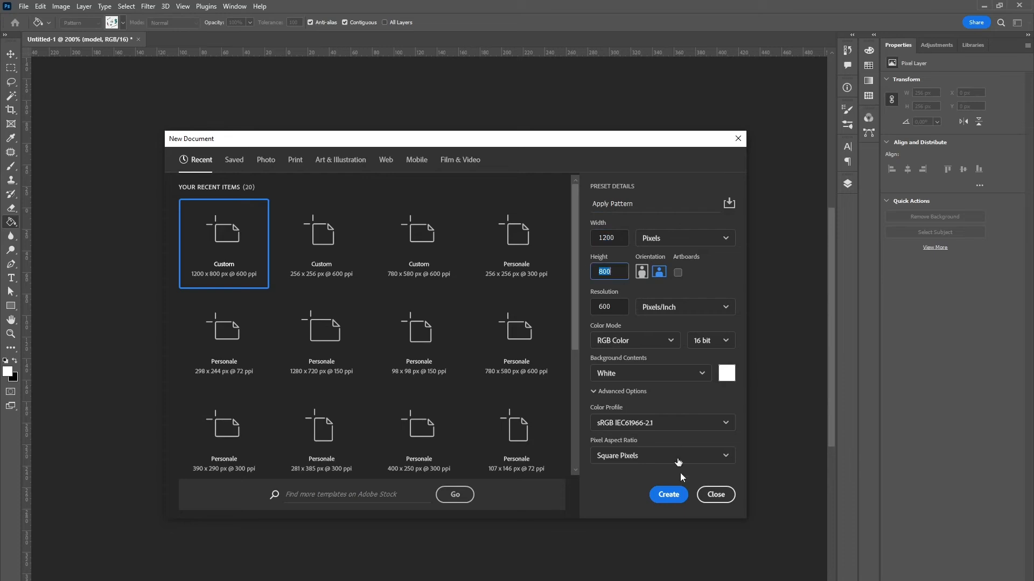
left_click(668, 494)
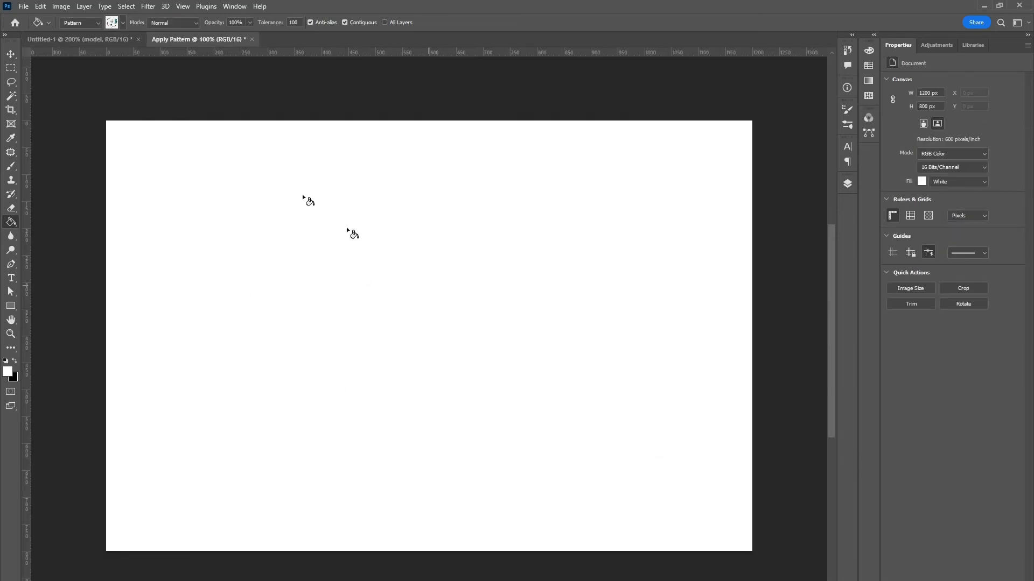
Step: Try filling the Background with the custom pattern in Normal mode at 100% opacity, and undo the fill
left_click(41, 6)
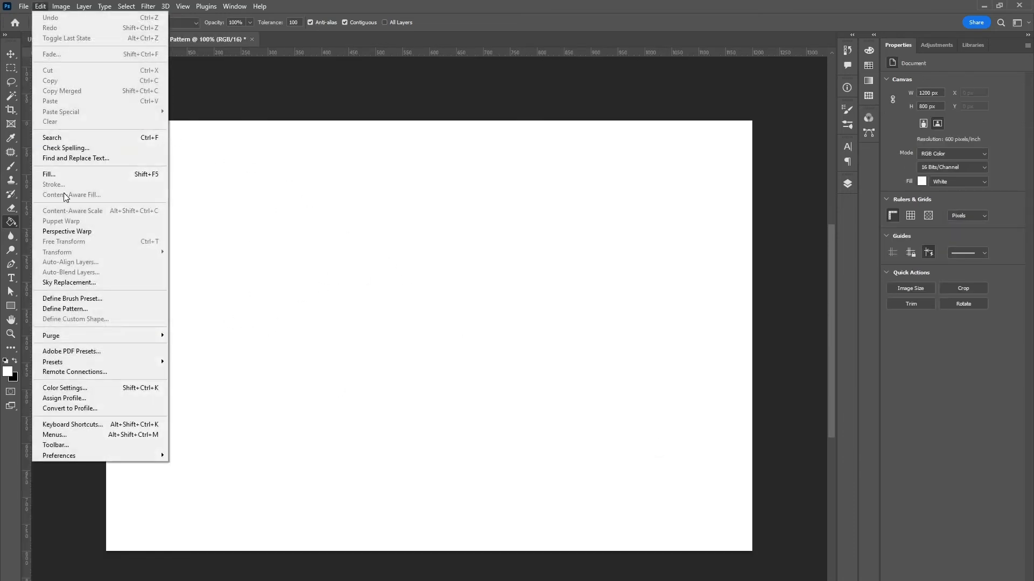
left_click(60, 173)
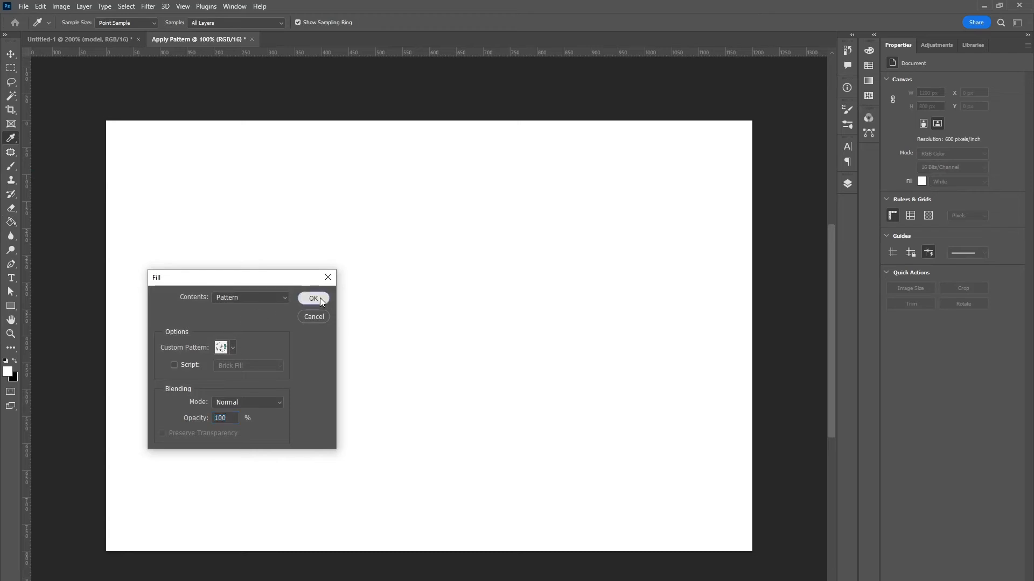
left_click(316, 297)
key("ctrl+z")
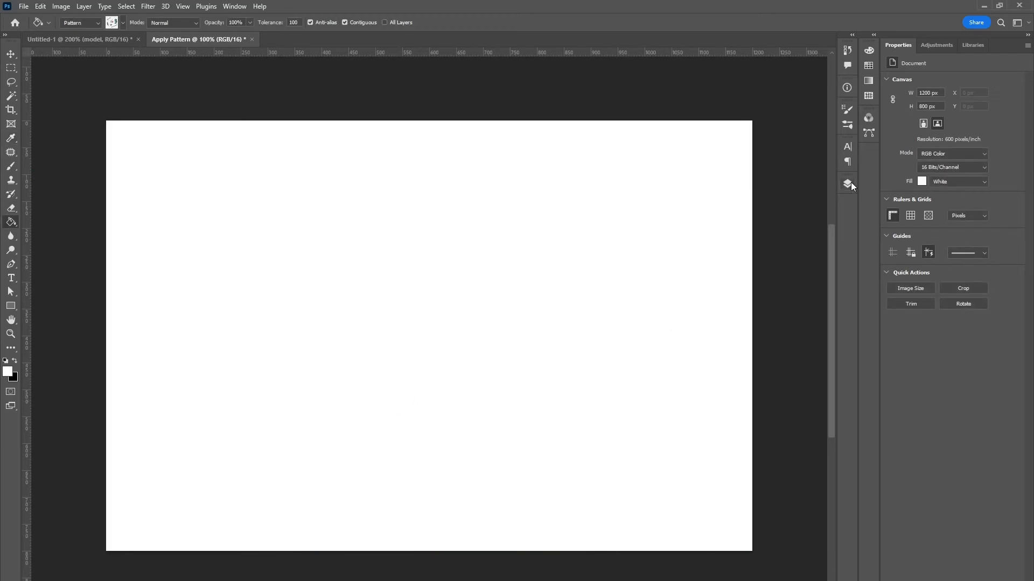
Step: Add a new empty layer above the Background
left_click(847, 184)
left_click(804, 444)
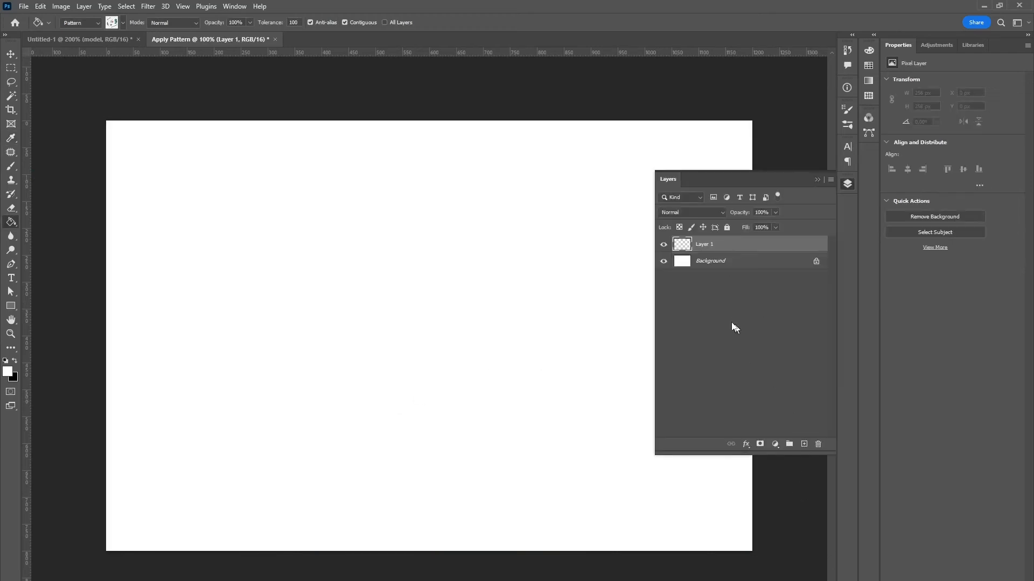
Step: Try a Pattern Overlay layer style on the new empty layer, and discard it
double_click(684, 247)
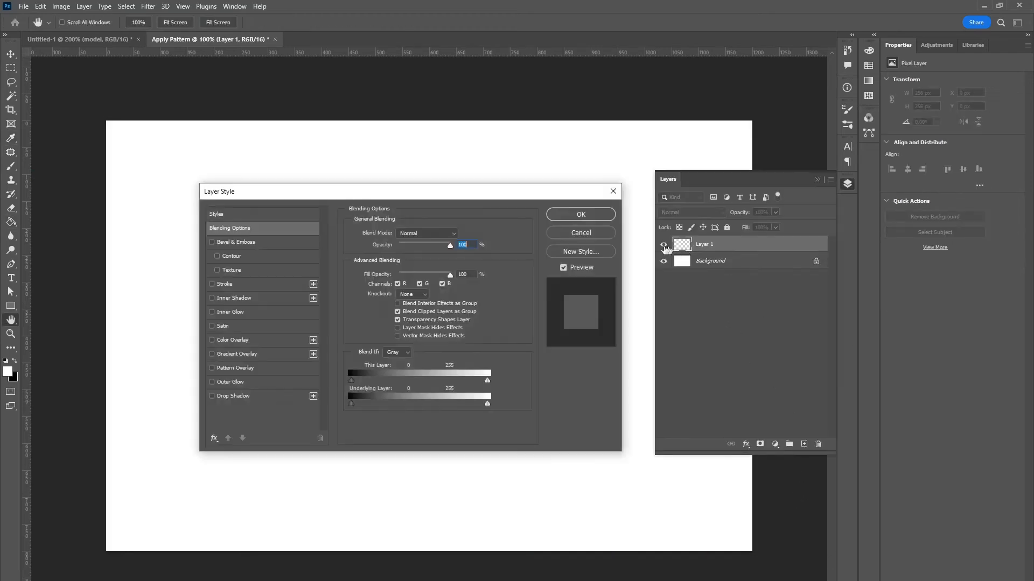
left_click(218, 369)
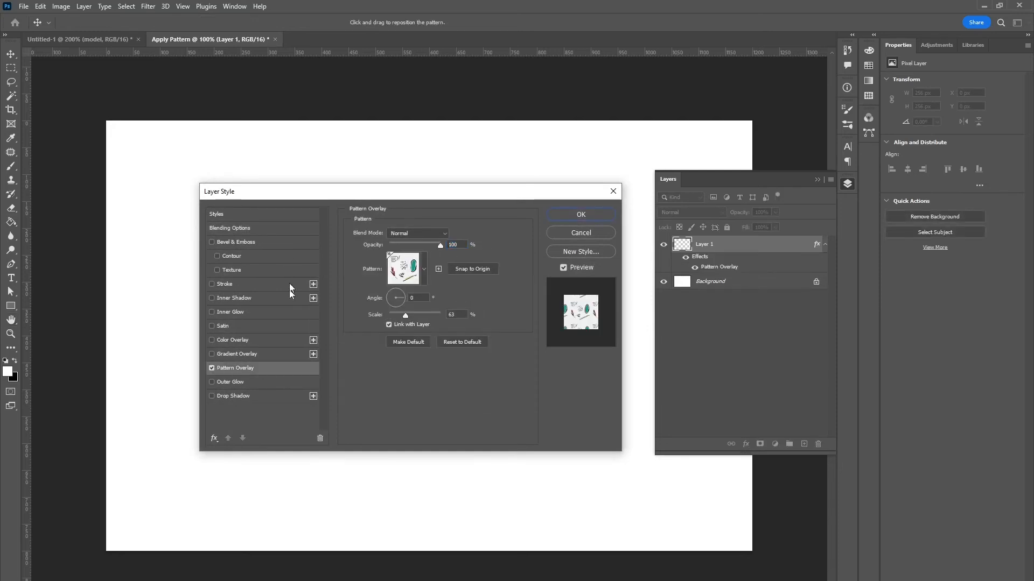
left_click(612, 190)
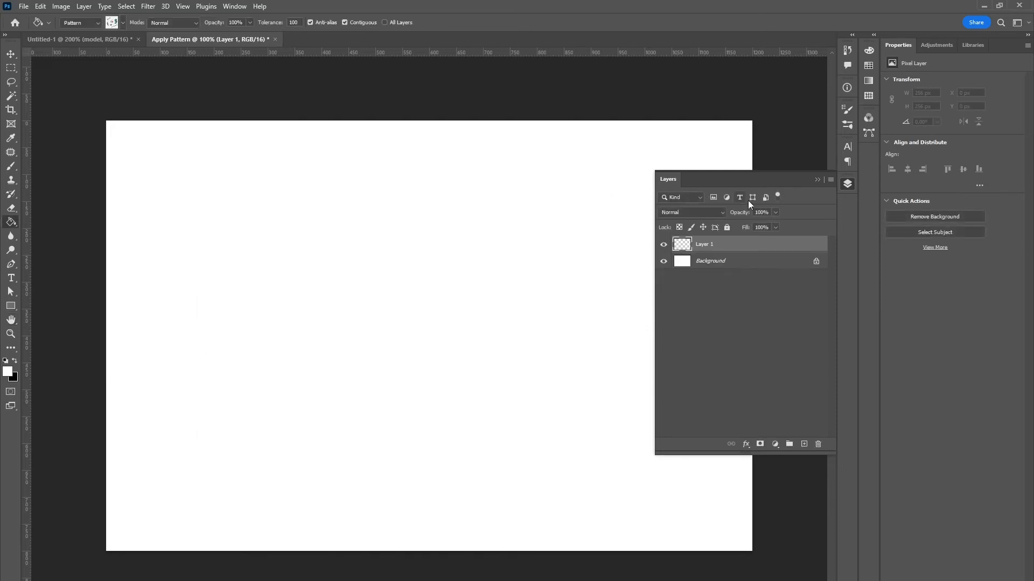
left_click(817, 179)
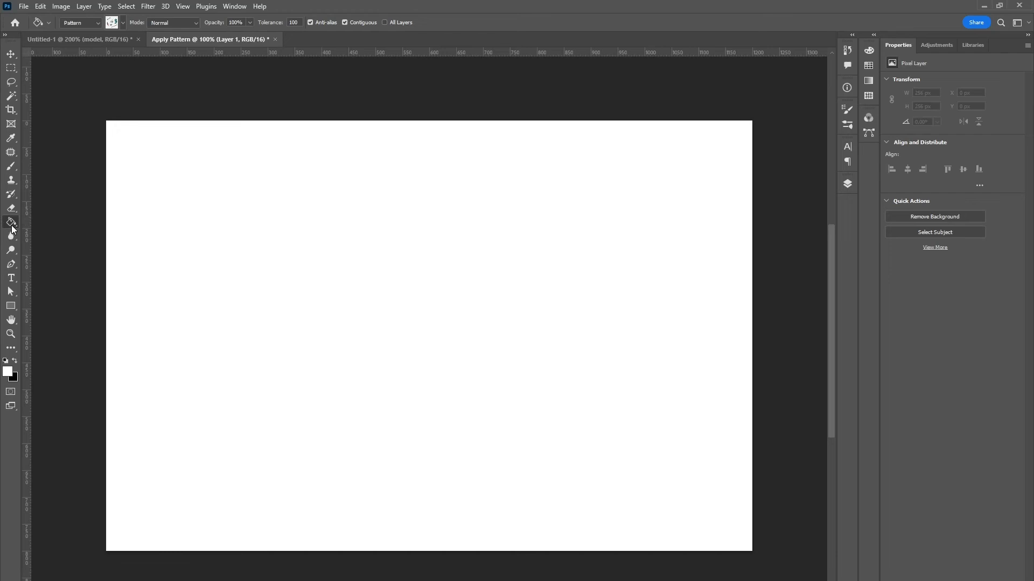
Step: Fill the empty layer with the custom pattern using the Paint Bucket tool with Pattern as the fill source
left_click(118, 26)
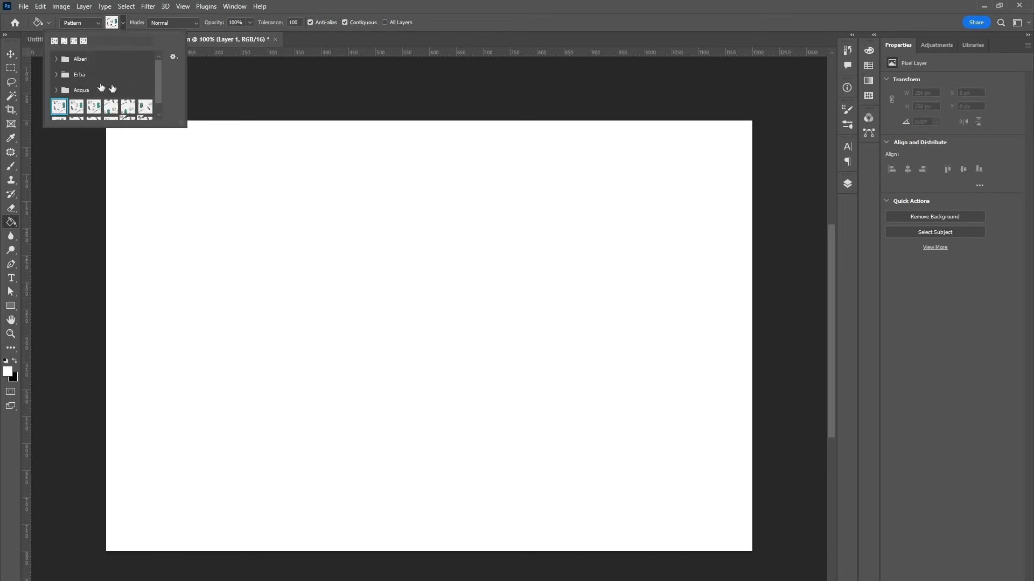
left_click(81, 22)
left_click(83, 41)
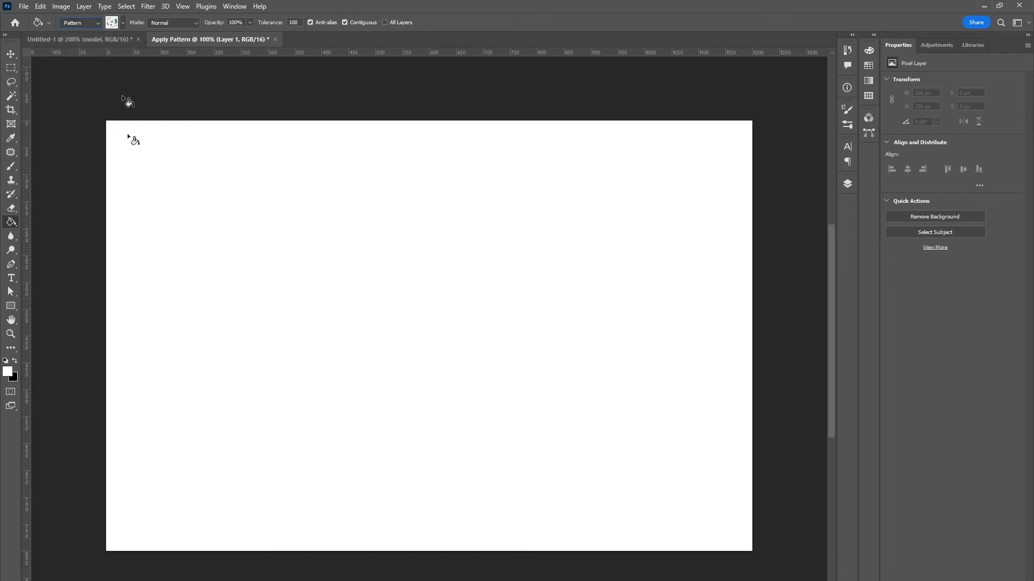
left_click(161, 268)
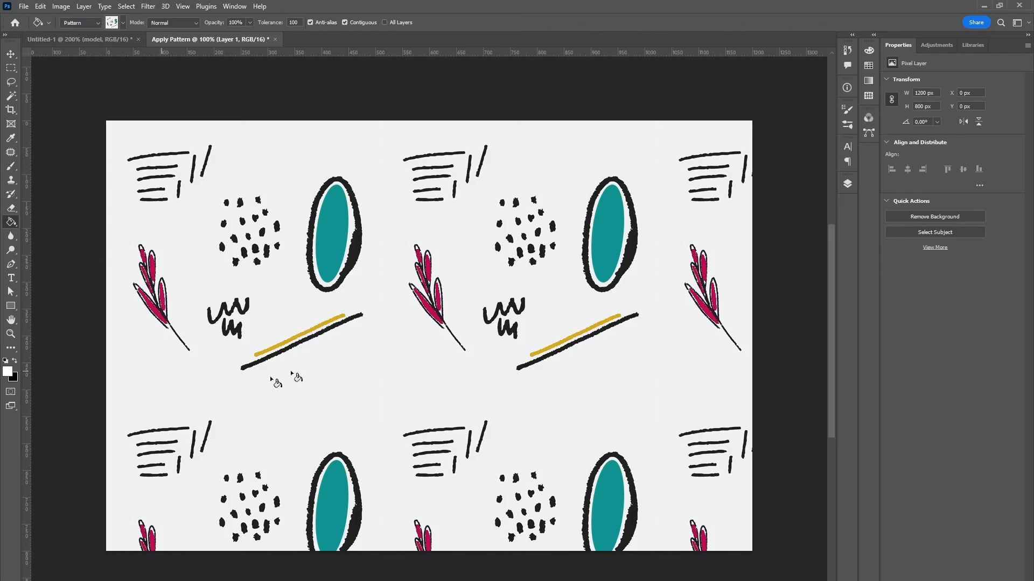